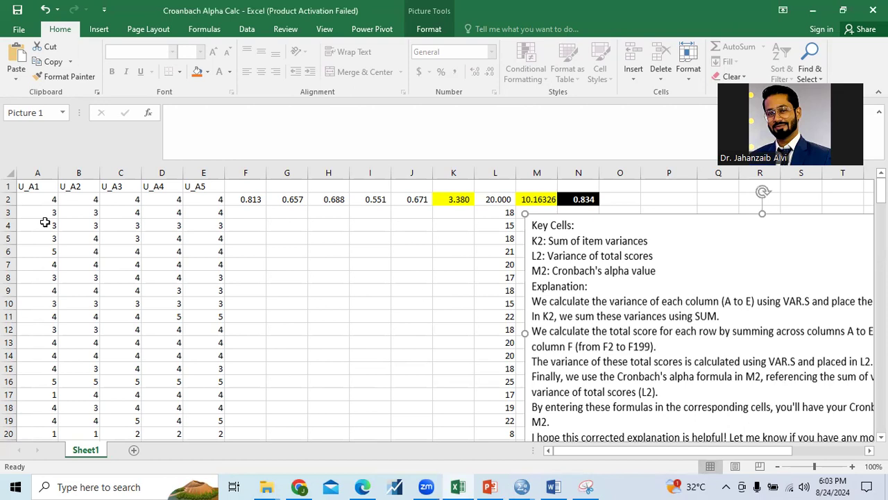
{"action": "left_click", "coordinate": [248, 217]}
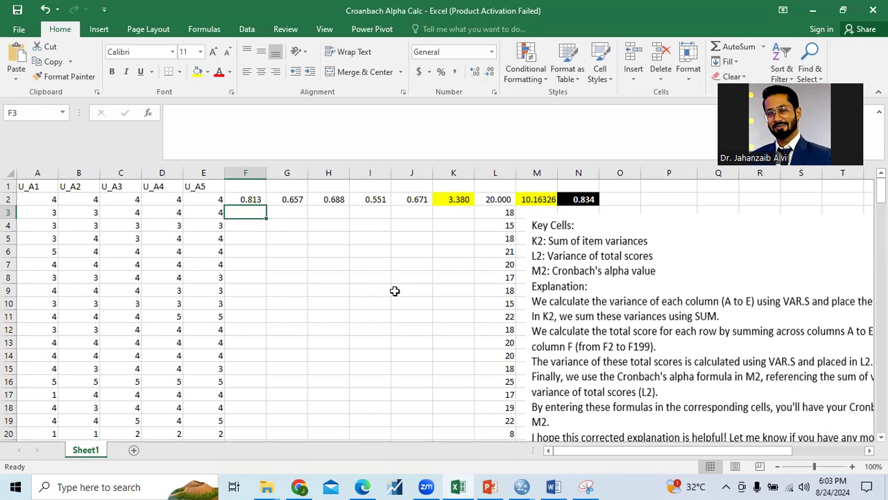
{"action": "left_click", "coordinate": [704, 242]}
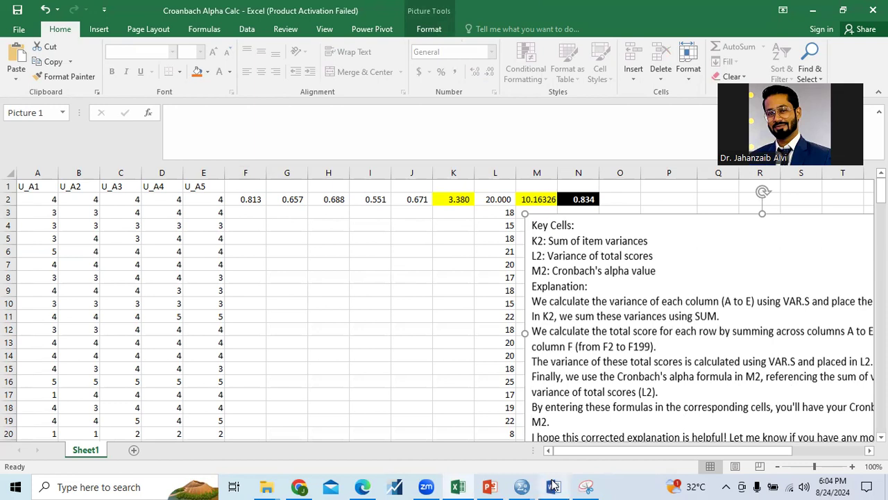
Open the Questionnaire Student AI Readiness document from the 1 - Lab folder.
{"action": "mouse_move", "coordinate": [555, 486]}
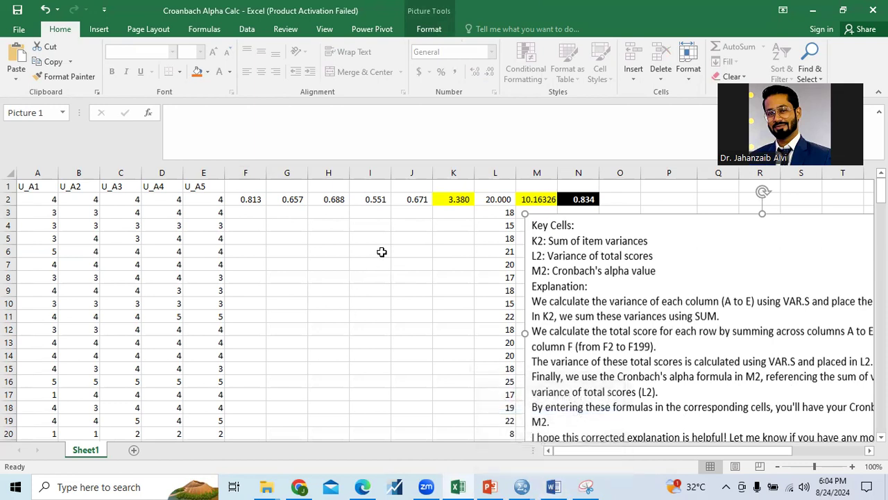
{"action": "mouse_move", "coordinate": [275, 484]}
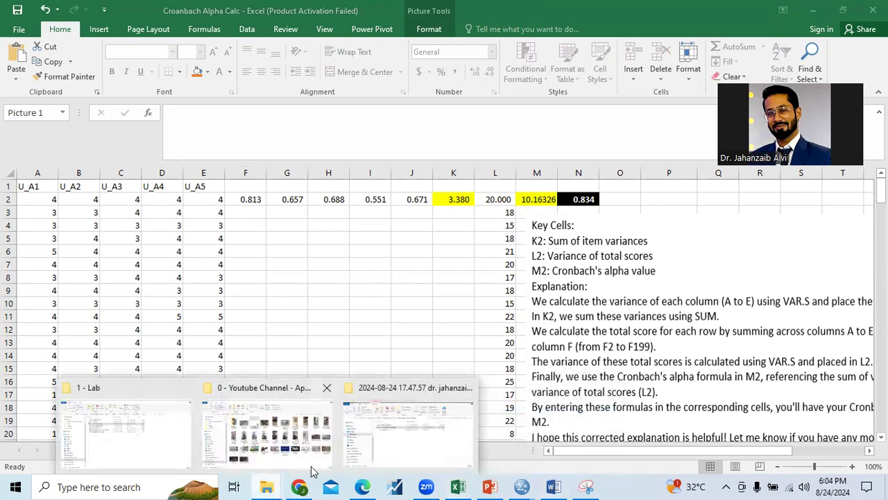
{"action": "left_click", "coordinate": [387, 450]}
{"action": "mouse_move", "coordinate": [267, 487]}
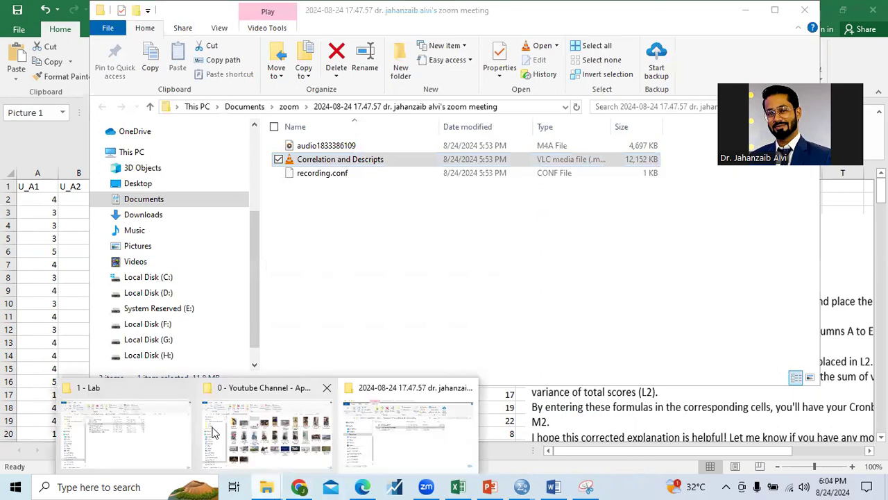
{"action": "left_click", "coordinate": [146, 429]}
{"action": "left_click", "coordinate": [277, 208]}
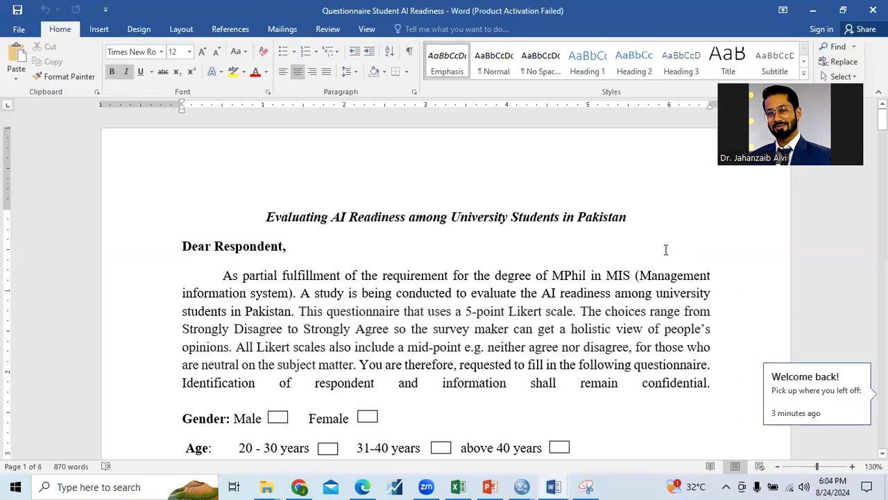
Review the questionnaire's Likert scale and Use & Apply AI items in Word, and return to the Croanbach Alpha Calc workbook in Excel.
{"action": "scroll", "coordinate": [670, 256], "scroll_direction": "down", "scroll_amount": 3}
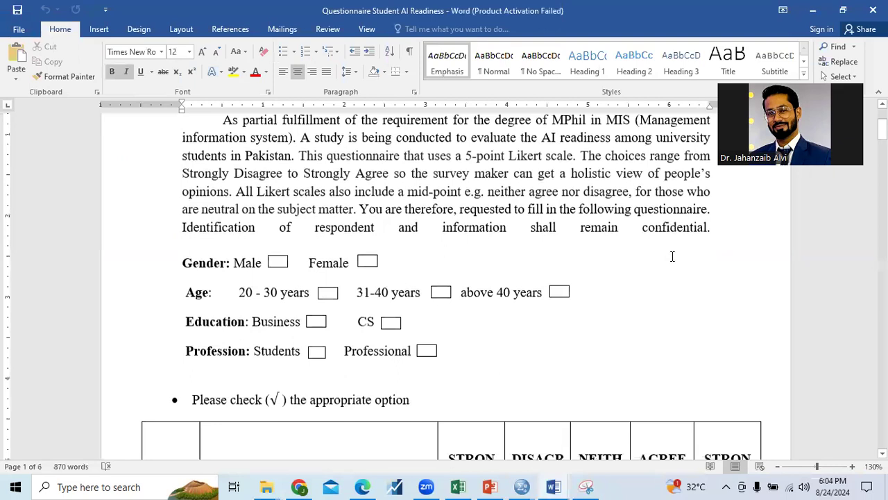
{"action": "scroll", "coordinate": [672, 257], "scroll_direction": "down", "scroll_amount": 6}
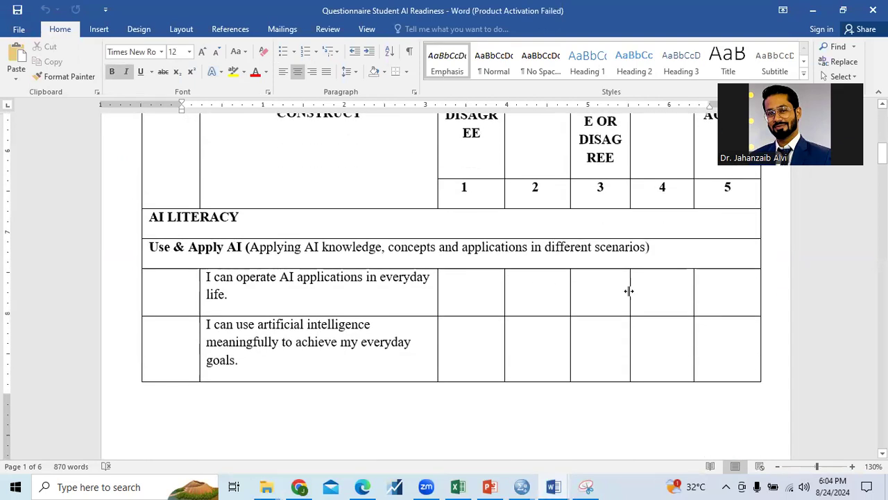
{"action": "scroll", "coordinate": [302, 295], "scroll_direction": "down", "scroll_amount": 7}
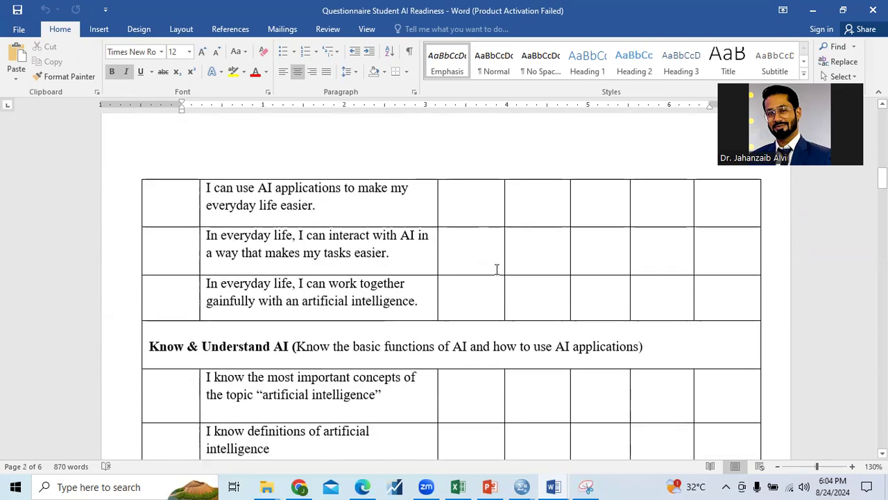
{"action": "left_click", "coordinate": [813, 10]}
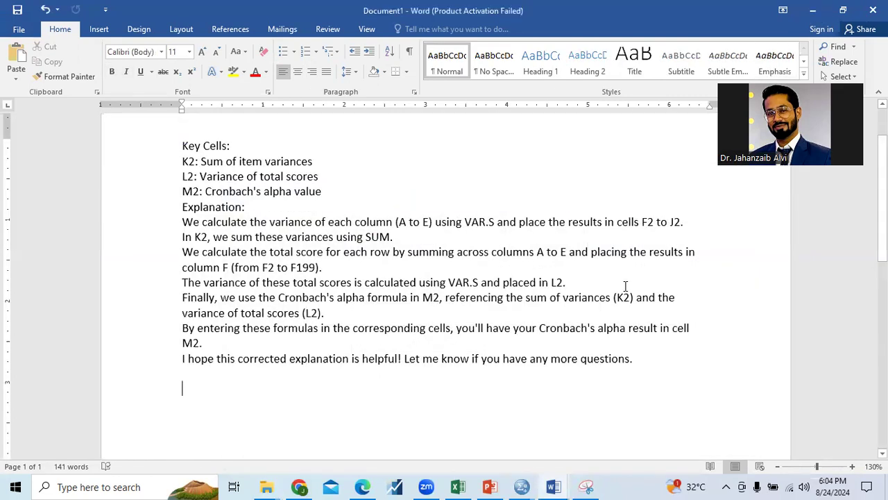
{"action": "left_click", "coordinate": [458, 486]}
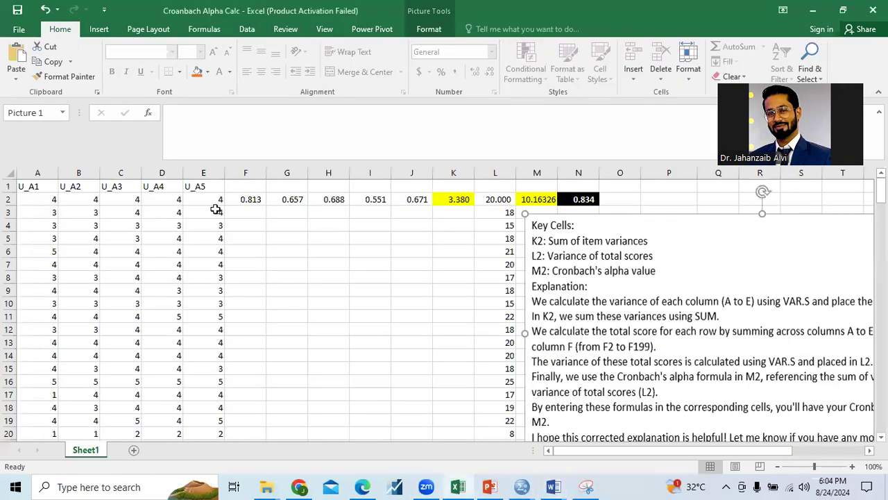
Look at individual U_A1 responses in cells A2, A3, A6 and A17.
{"action": "left_click", "coordinate": [54, 199]}
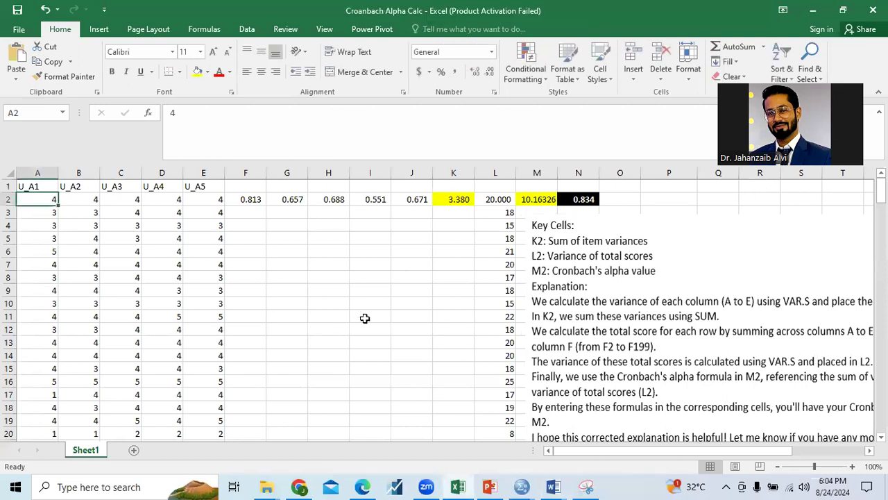
{"action": "left_click", "coordinate": [49, 214]}
{"action": "left_click", "coordinate": [50, 252]}
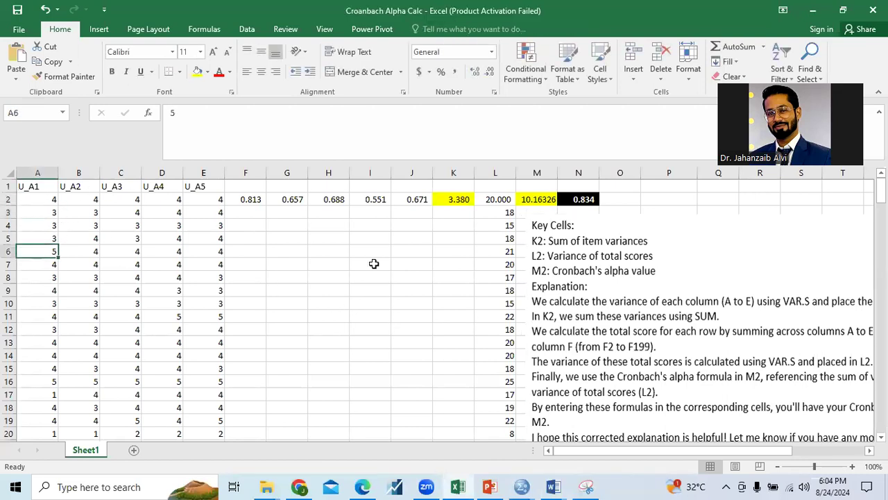
{"action": "left_click", "coordinate": [53, 395]}
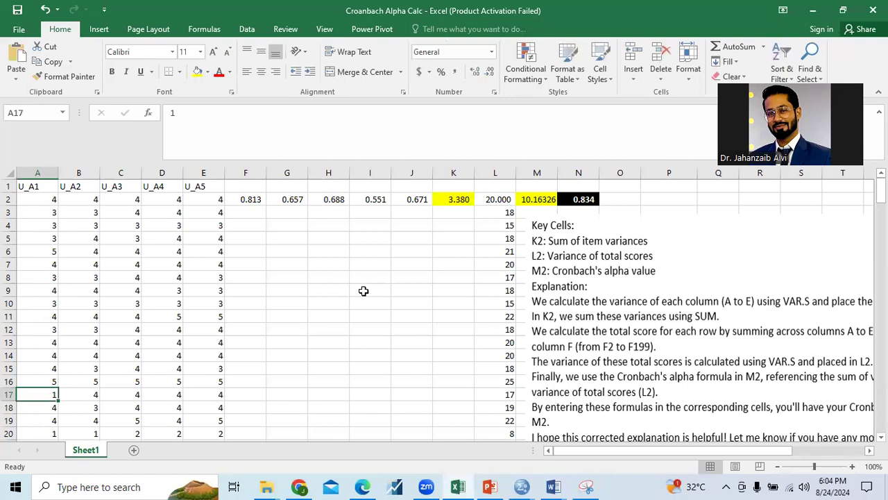
Copy the formula text VAR.S(A2:A199) from F2, without the equals sign, into F1 as a label.
{"action": "left_click", "coordinate": [304, 226]}
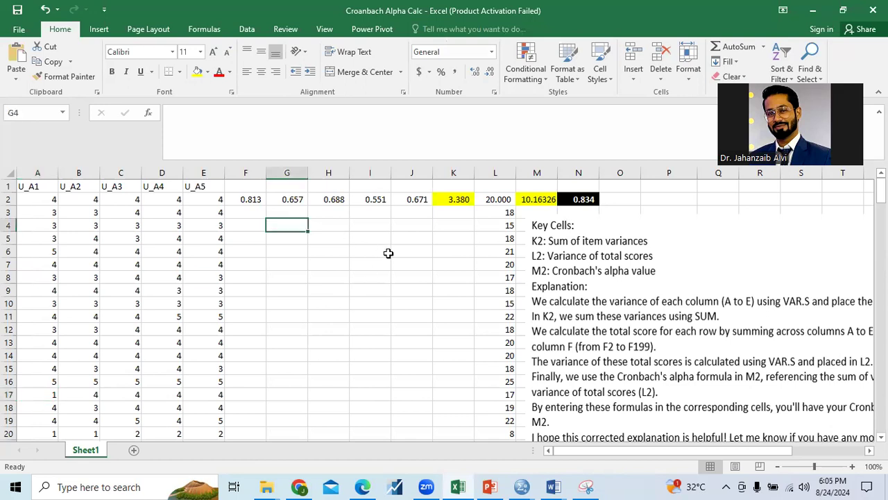
{"action": "key", "text": "Left"}
{"action": "key", "text": "Up"}
{"action": "key", "text": "Up"}
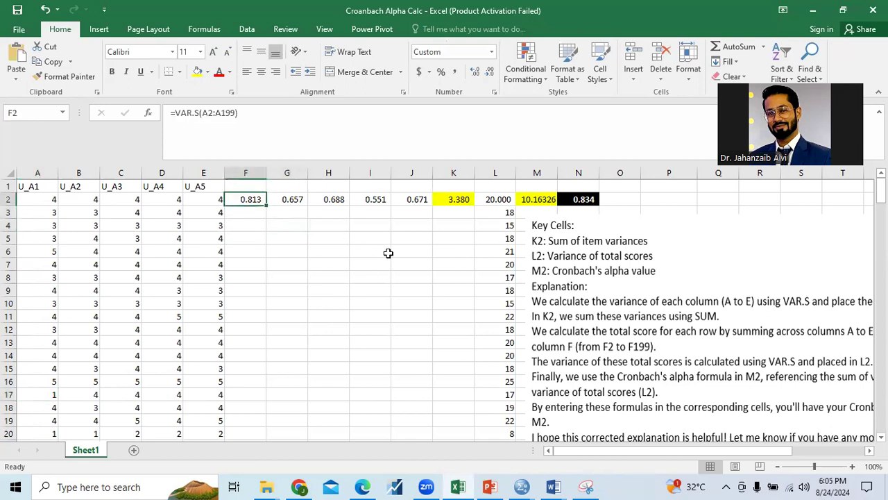
{"action": "key", "text": "F2"}
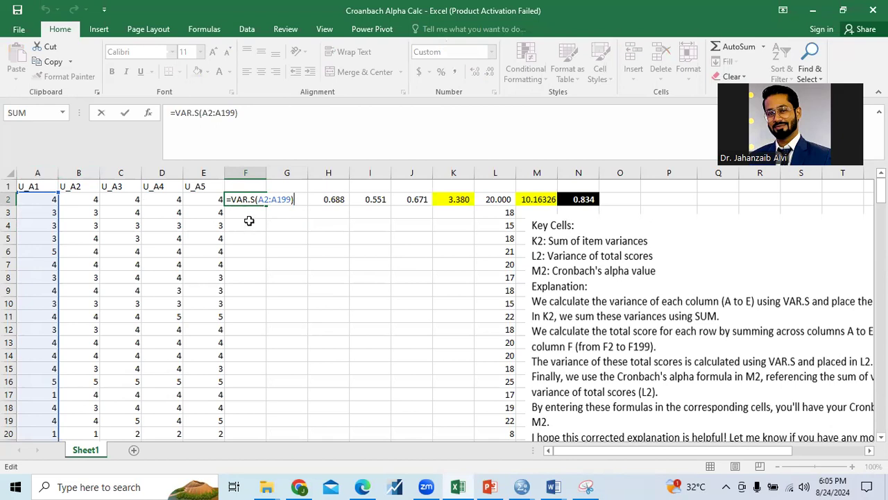
{"action": "left_click", "coordinate": [184, 112]}
{"action": "left_click_drag", "start_coordinate": [184, 112], "coordinate": [282, 115]}
{"action": "key", "text": "ctrl+c"}
{"action": "key", "text": "Escape"}
{"action": "left_click", "coordinate": [243, 187]}
{"action": "key", "text": "ctrl+v"}
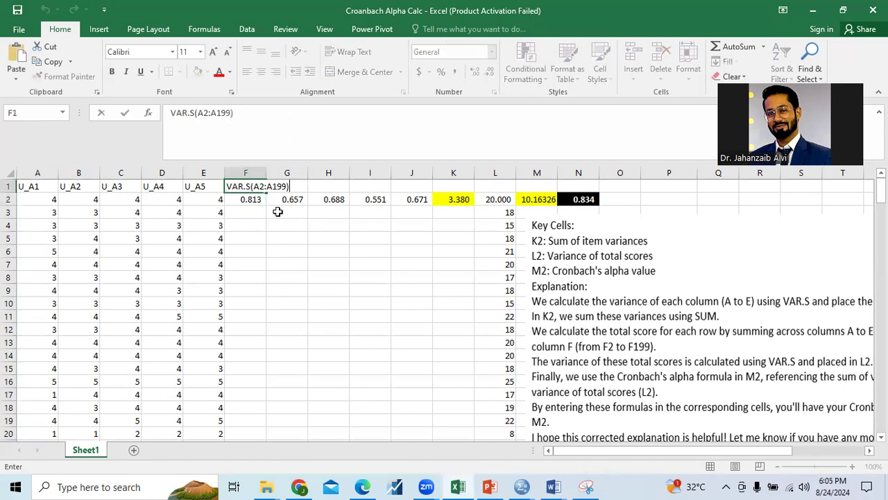
{"action": "key", "text": "Tab"}
Check the variance formula in G2 and select the U_A2 responses it covers.
{"action": "left_click", "coordinate": [253, 197]}
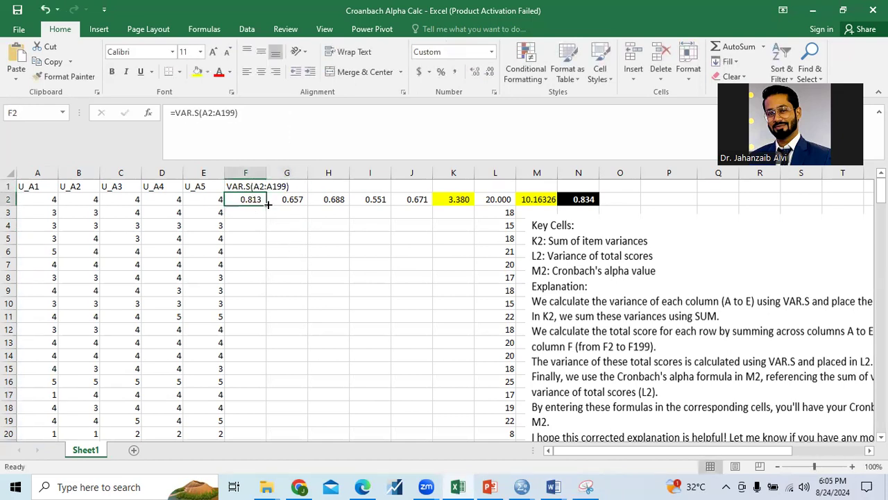
{"action": "double_click", "coordinate": [268, 202]}
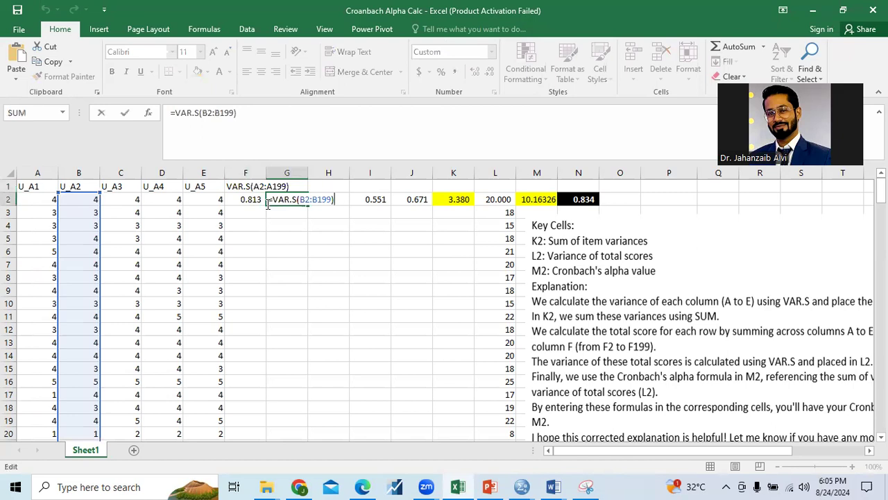
{"action": "key", "text": "Escape"}
{"action": "key", "text": "Home"}
{"action": "key", "text": "Right"}
{"action": "key", "text": "ctrl+shift+Down"}
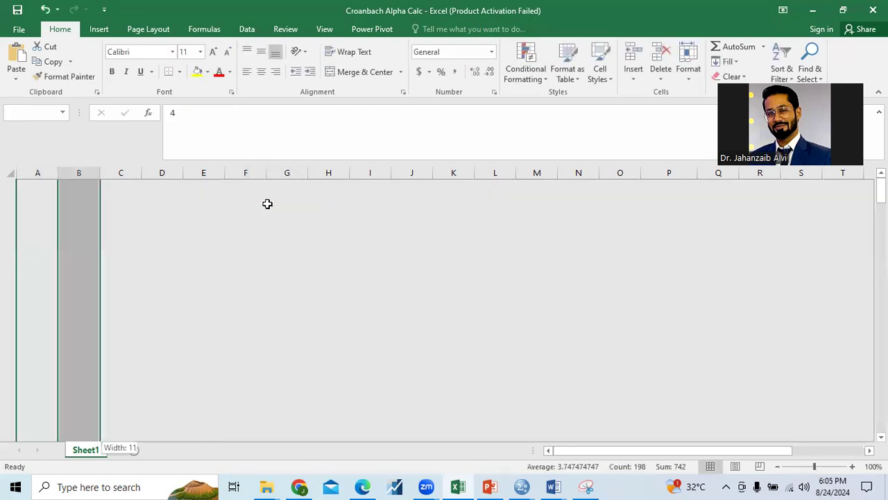
Check the ranges used by the item variance formulas in H2, I2 and J2, and return to F2.
{"action": "key", "text": "Up"}
{"action": "key", "text": "Right"}
{"action": "key", "text": "Right"}
{"action": "key", "text": "Right"}
{"action": "key", "text": "Right"}
{"action": "key", "text": "Down"}
{"action": "key", "text": "Right"}
{"action": "key", "text": "Right"}
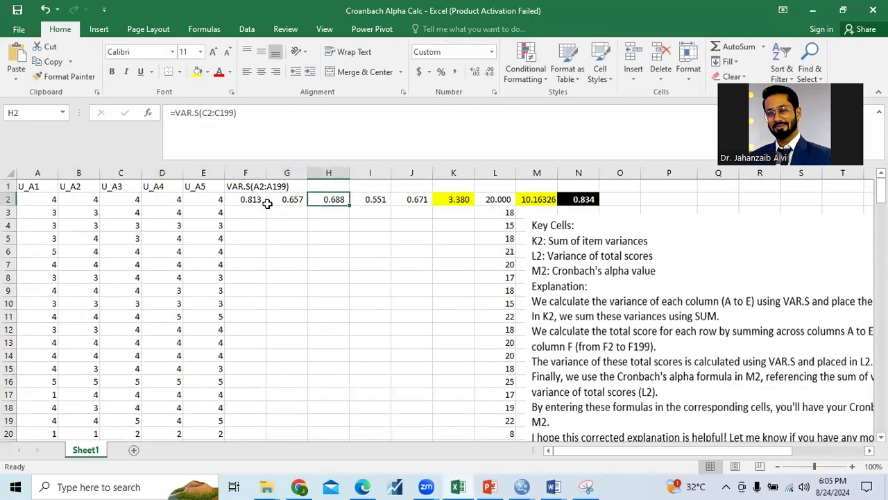
{"action": "key", "text": "F2"}
{"action": "key", "text": "Escape"}
{"action": "key", "text": "Right"}
{"action": "key", "text": "F2"}
{"action": "key", "text": "Escape"}
{"action": "key", "text": "Right"}
{"action": "key", "text": "F2"}
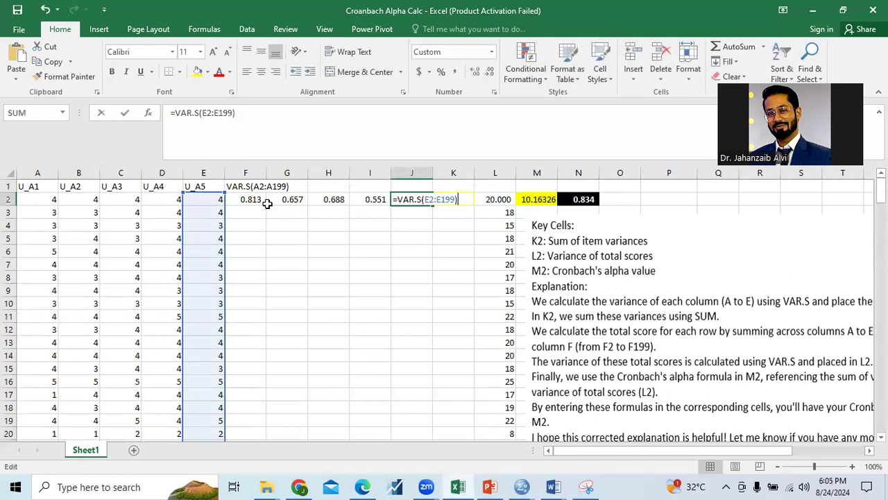
{"action": "key", "text": "Escape"}
{"action": "key", "text": "Left"}
{"action": "key", "text": "Left"}
{"action": "key", "text": "Left"}
{"action": "key", "text": "Left"}
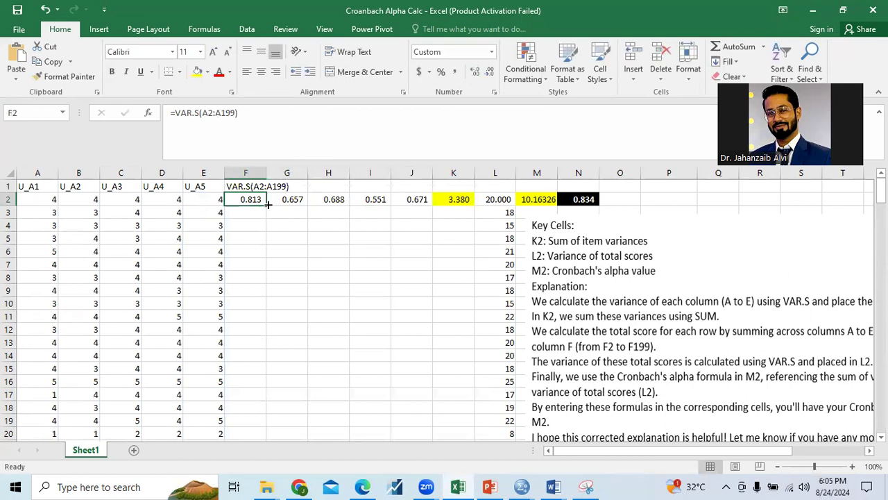
Inspect the formula in K2 that sums the item variances.
{"action": "key", "text": "Right"}
{"action": "key", "text": "Right"}
{"action": "key", "text": "Right"}
{"action": "key", "text": "Right"}
{"action": "key", "text": "Right"}
{"action": "key", "text": "F2"}
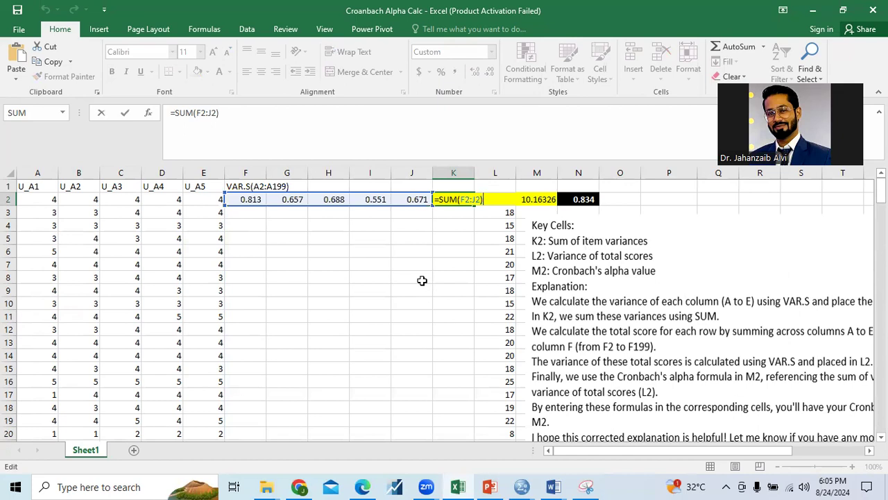
{"action": "key", "text": "ctrl+Return"}
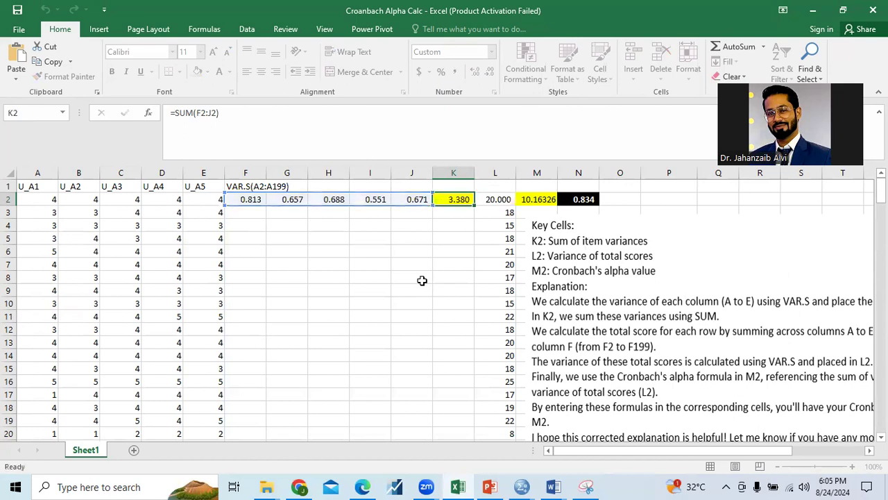
Inspect the row total formula in L2 and the cells it adds up.
{"action": "key", "text": "Right"}
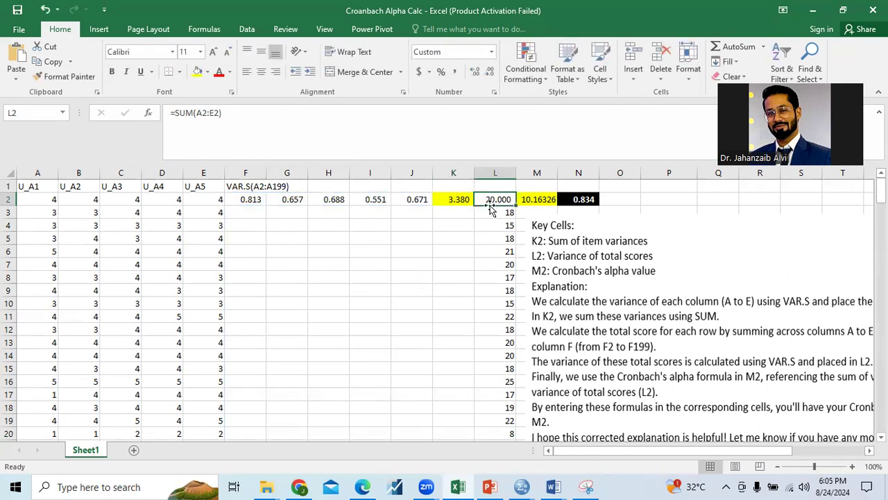
{"action": "key", "text": "F2"}
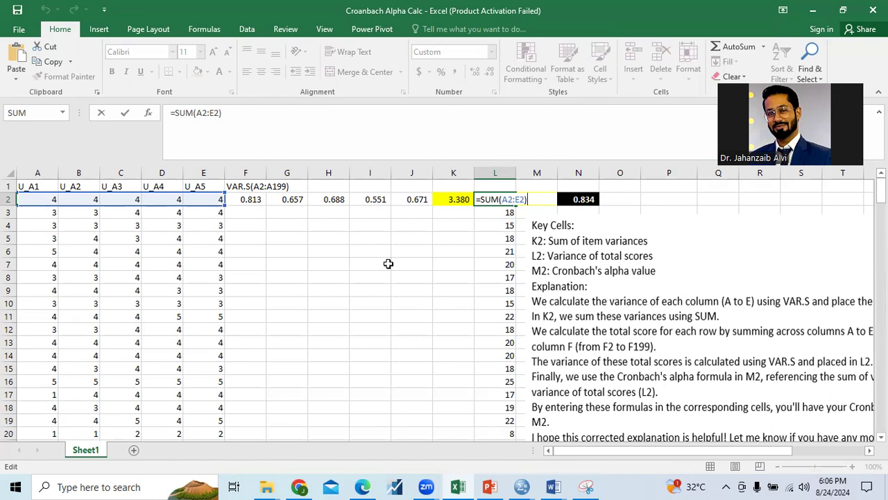
{"action": "key", "text": "Escape"}
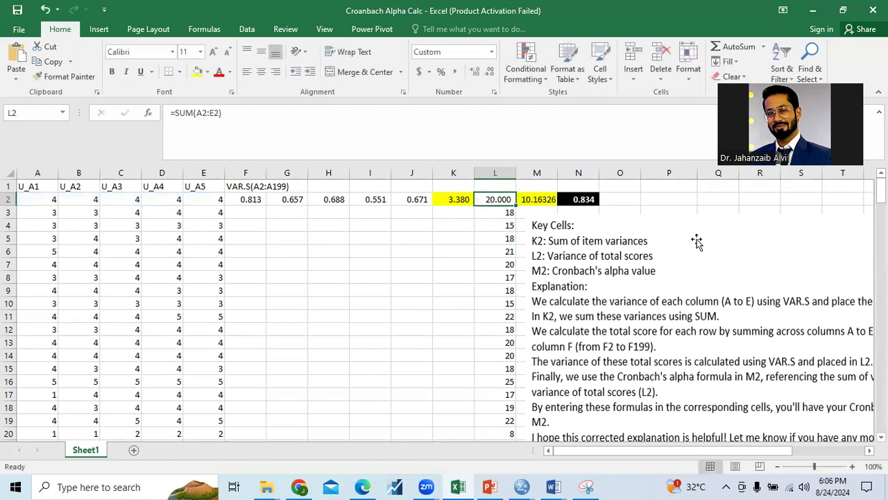
Inspect the formula in M2 that calculates the variance of the total scores.
{"action": "left_click", "coordinate": [535, 200]}
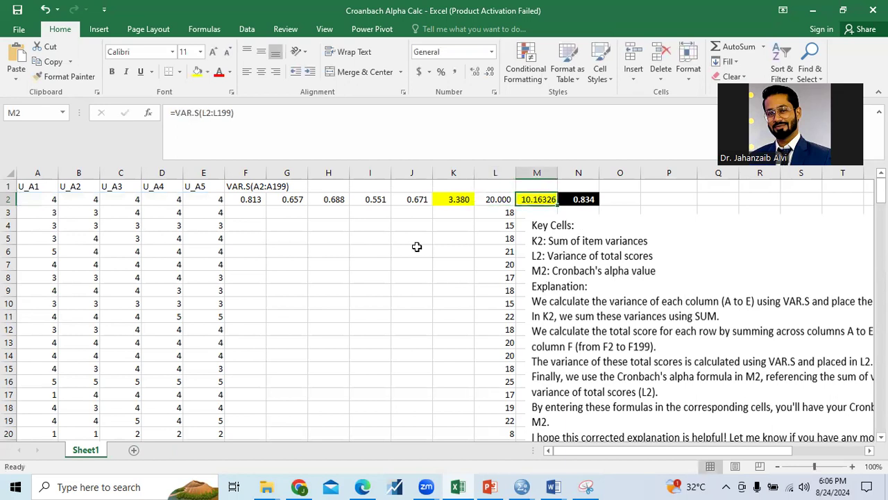
{"action": "key", "text": "F2"}
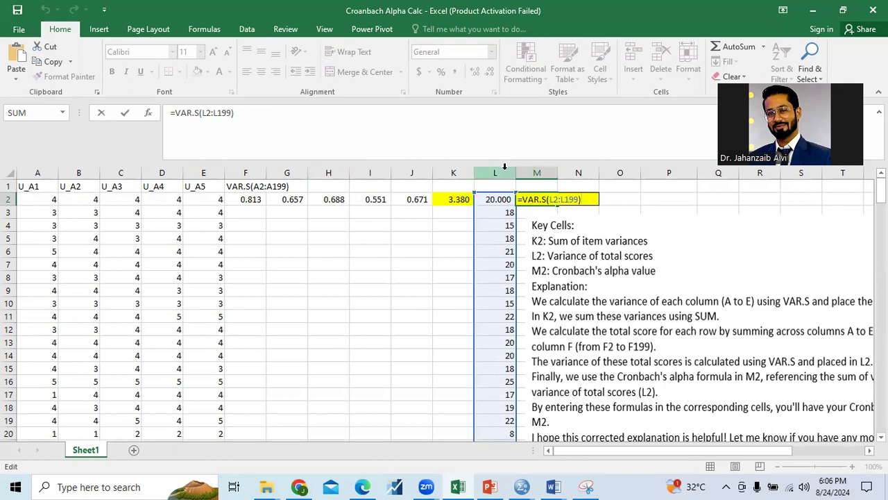
{"action": "key", "text": "ctrl+Return"}
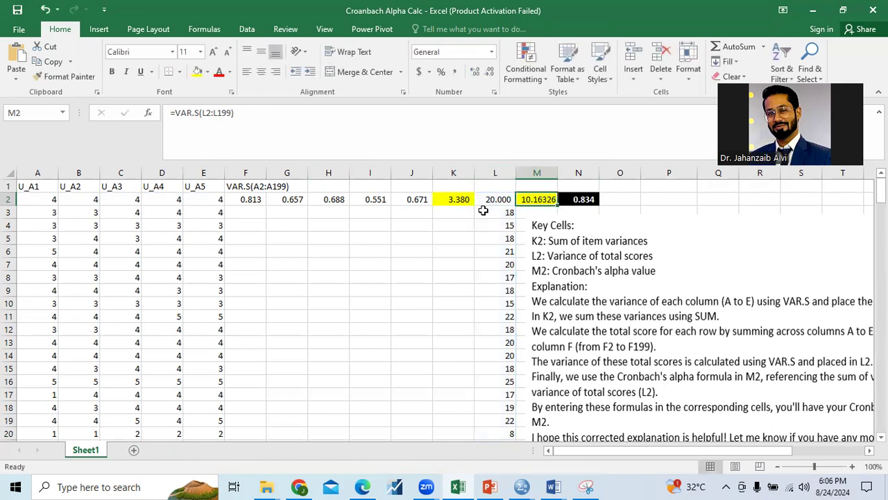
Select K2 together with M2, and examine the (5/(5-1)) factor of the alpha formula in N2.
{"action": "left_click", "coordinate": [455, 198]}
{"action": "left_click", "coordinate": [538, 199], "text": "ctrl"}
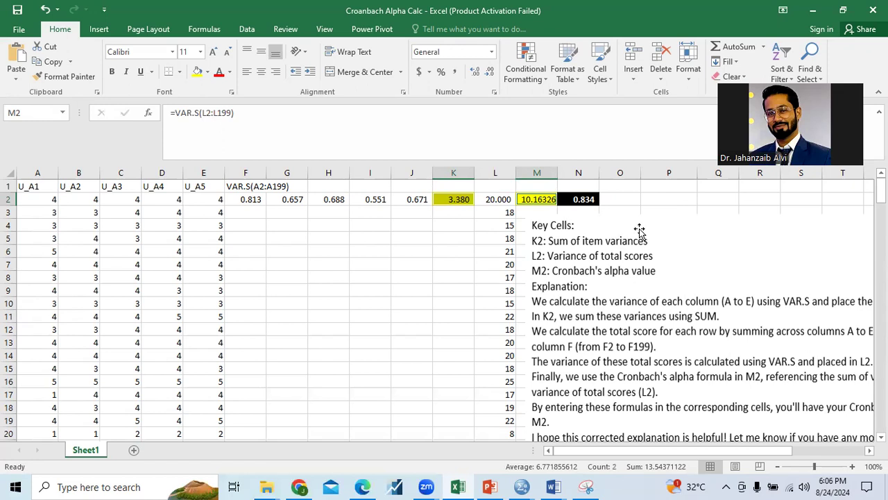
{"action": "left_click", "coordinate": [585, 200]}
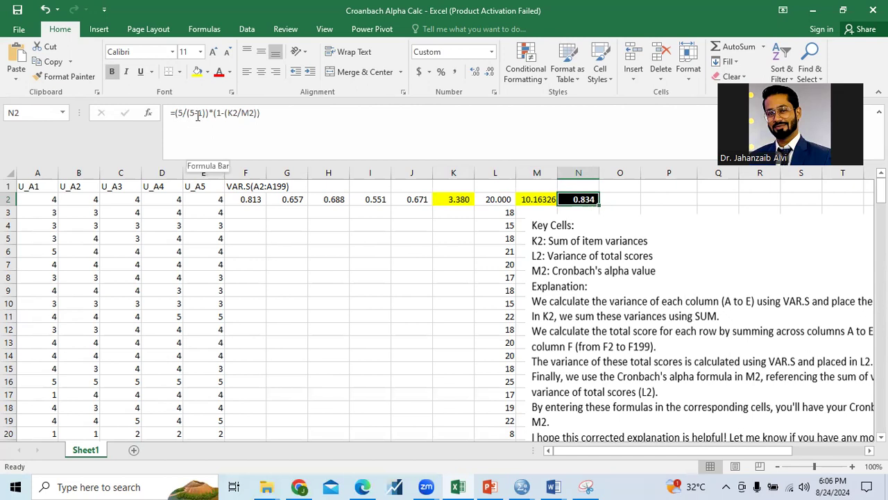
{"action": "left_click_drag", "start_coordinate": [175, 114], "coordinate": [208, 113]}
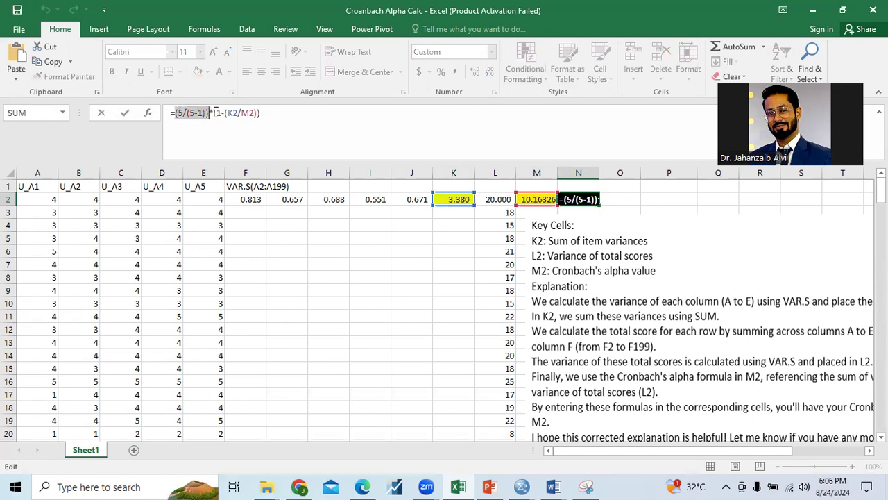
Highlight the (1-(K2/M2)) factor of the alpha formula in N2 and review the whole formula in its cell without changing it.
{"action": "left_click", "coordinate": [215, 113]}
{"action": "key", "text": "Right"}
{"action": "key", "text": "Right"}
{"action": "key", "text": "Right"}
{"action": "key", "text": "shift+Right"}
{"action": "key", "text": "shift+Right"}
{"action": "key", "text": "shift+Right"}
{"action": "key", "text": "shift+Right"}
{"action": "key", "text": "shift+Right"}
{"action": "key", "text": "shift+Right"}
{"action": "key", "text": "shift+Right"}
{"action": "key", "text": "shift+Right"}
{"action": "key", "text": "shift+Right"}
{"action": "key", "text": "shift+Right"}
{"action": "key", "text": "shift+Right"}
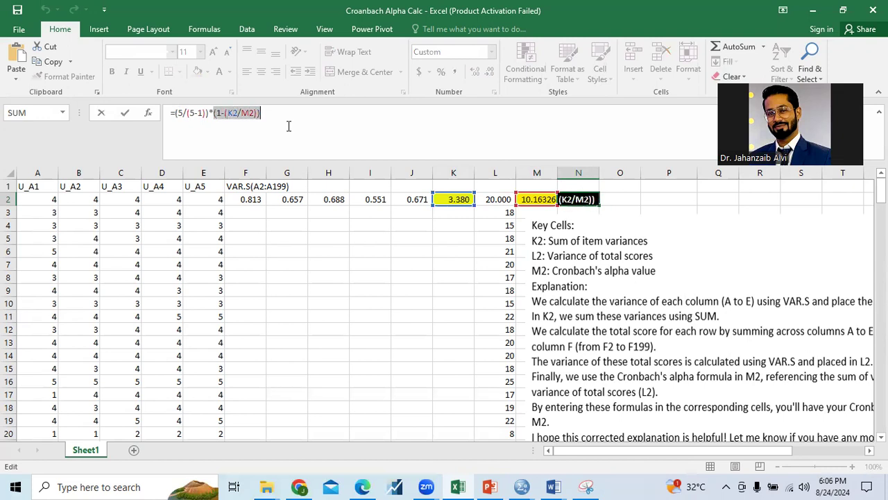
{"action": "key", "text": "Escape"}
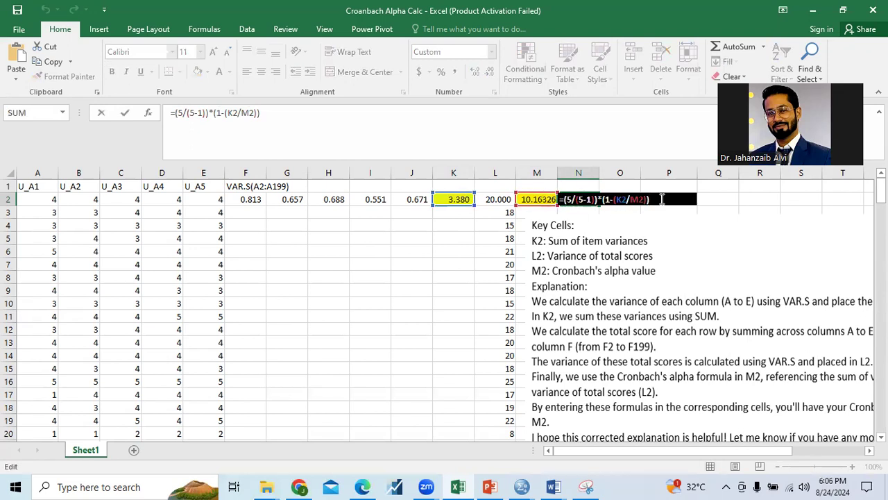
{"action": "left_click_drag", "start_coordinate": [606, 200], "coordinate": [564, 199]}
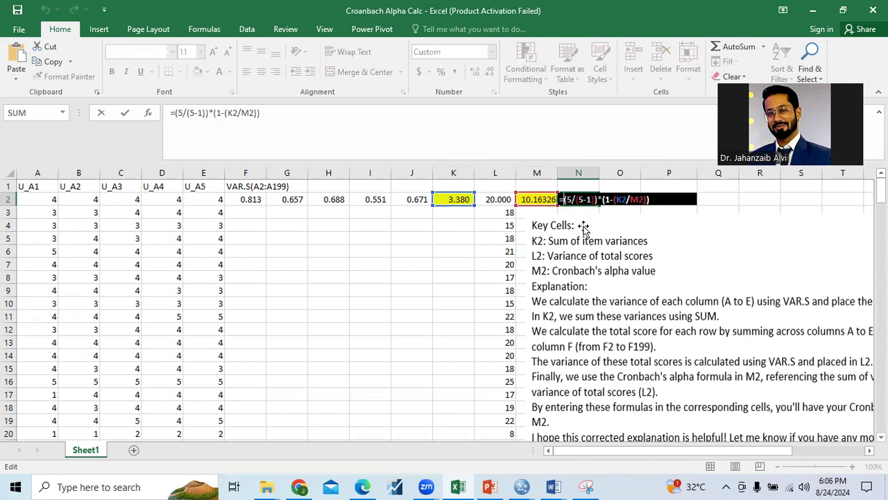
{"action": "key", "text": "Return"}
Enter the example growth formula =E5/E4-1 in cell F5, and clear the cell again.
{"action": "left_click", "coordinate": [262, 237]}
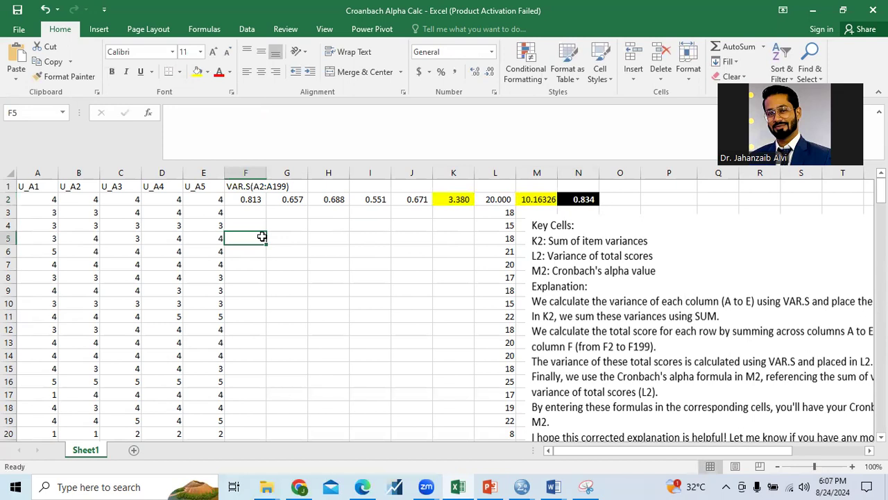
{"action": "type", "text": "="}
{"action": "key", "text": "Left"}
{"action": "type", "text": "/"}
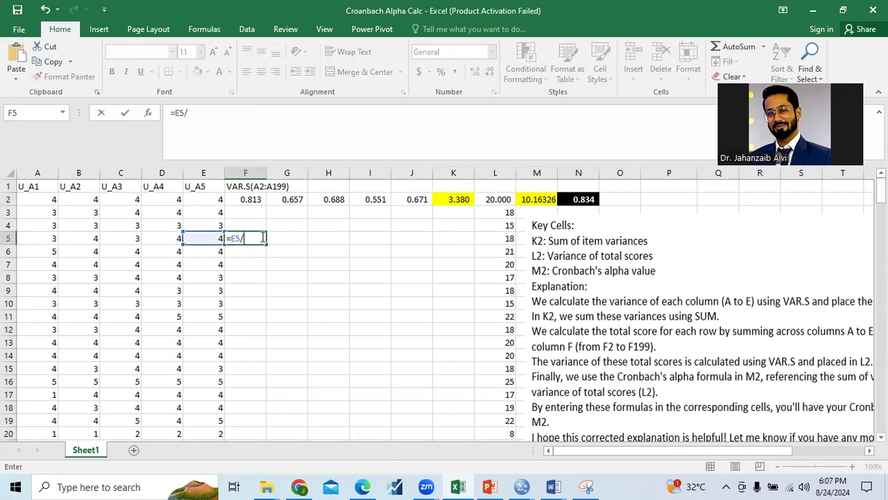
{"action": "key", "text": "Left"}
{"action": "key", "text": "Up"}
{"action": "type", "text": "-1"}
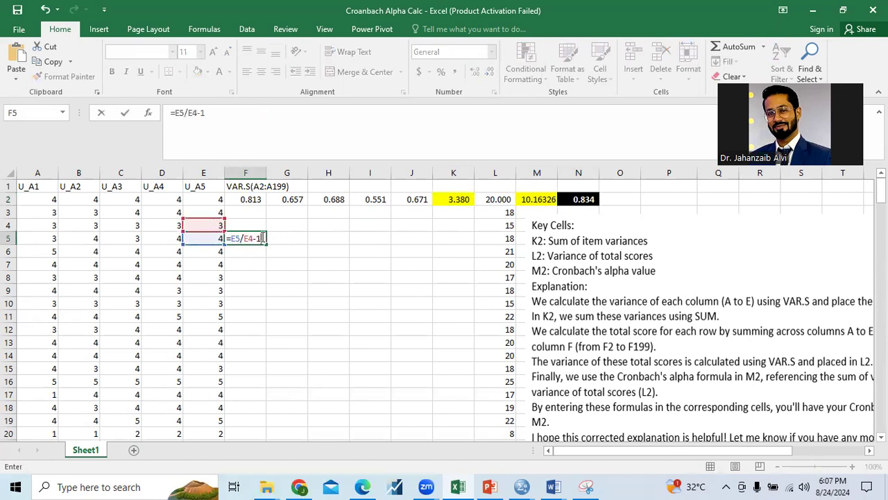
{"action": "key", "text": "ctrl+Return"}
{"action": "key", "text": "Delete"}
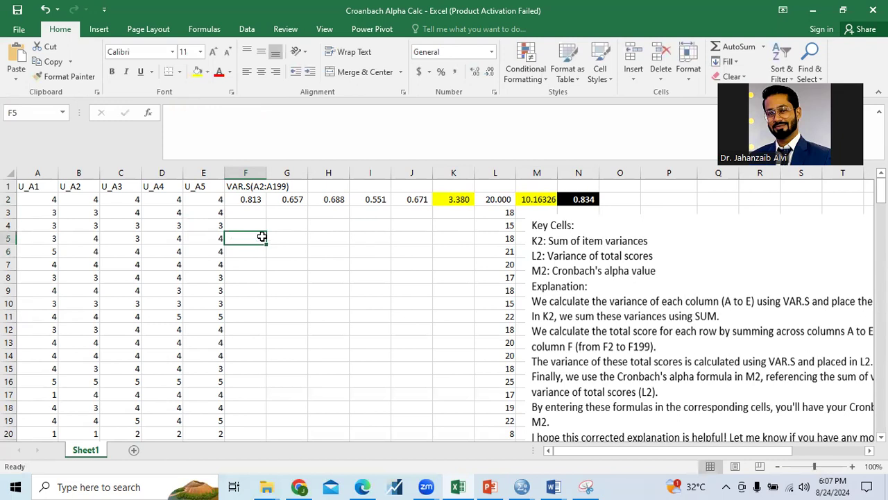
Return to N2 and highlight the (1-(K2/M2)) part at the end of its formula.
{"action": "left_click", "coordinate": [590, 199]}
{"action": "left_click", "coordinate": [276, 126]}
{"action": "key", "text": "shift+Left"}
{"action": "key", "text": "shift+Left"}
{"action": "key", "text": "shift+Left"}
{"action": "key", "text": "shift+Left"}
{"action": "key", "text": "shift+Left"}
{"action": "key", "text": "shift+Left"}
{"action": "key", "text": "shift+Left"}
{"action": "key", "text": "shift+Left"}
{"action": "key", "text": "shift+Left"}
{"action": "key", "text": "shift+Left"}
{"action": "key", "text": "shift+Left"}
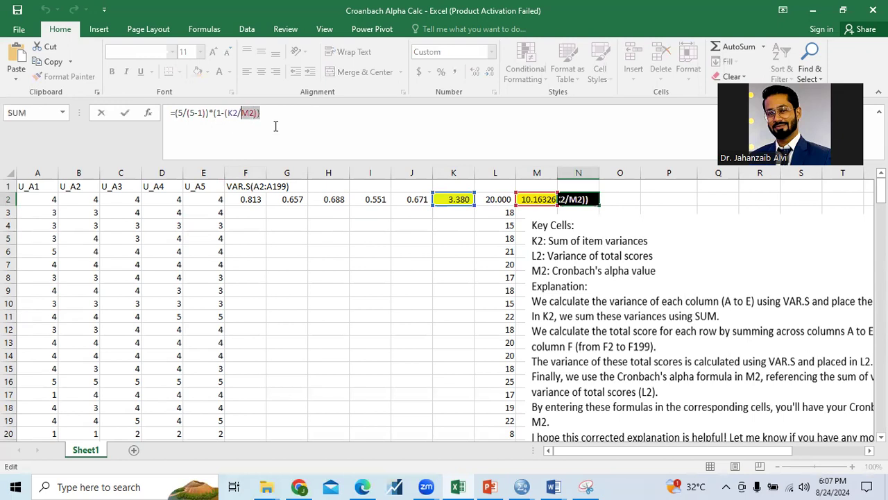
Highlight the (5/(5-1)) part of the formula in N2, and leave the formula unchanged with N2 selected.
{"action": "left_click", "coordinate": [215, 126]}
{"action": "key", "text": "shift+Left"}
{"action": "key", "text": "shift+Left"}
{"action": "key", "text": "shift+Left"}
{"action": "key", "text": "shift+Left"}
{"action": "key", "text": "shift+Left"}
{"action": "key", "text": "shift+Left"}
{"action": "key", "text": "shift+Left"}
{"action": "key", "text": "shift+Left"}
{"action": "key", "text": "shift+Left"}
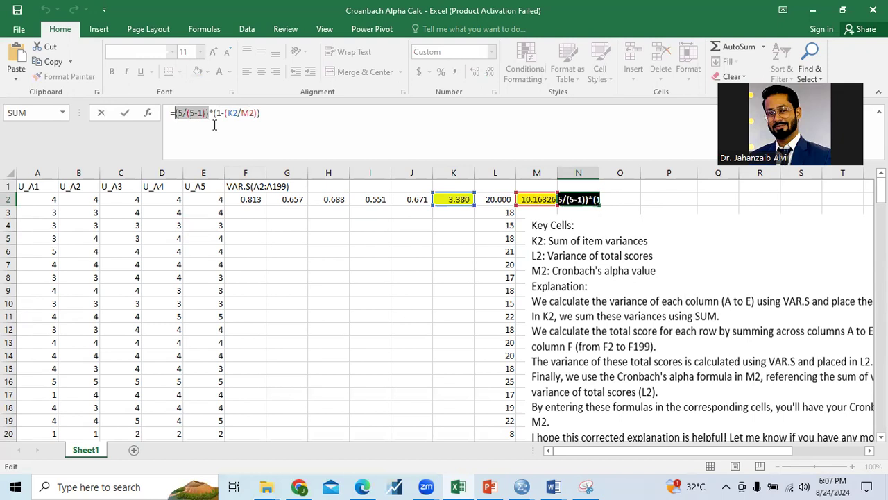
{"action": "key", "text": "Return"}
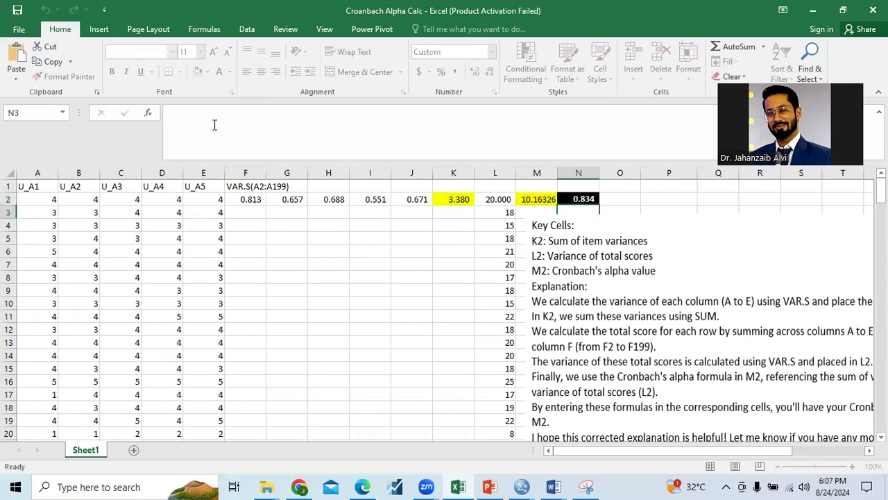
{"action": "key", "text": "Up"}
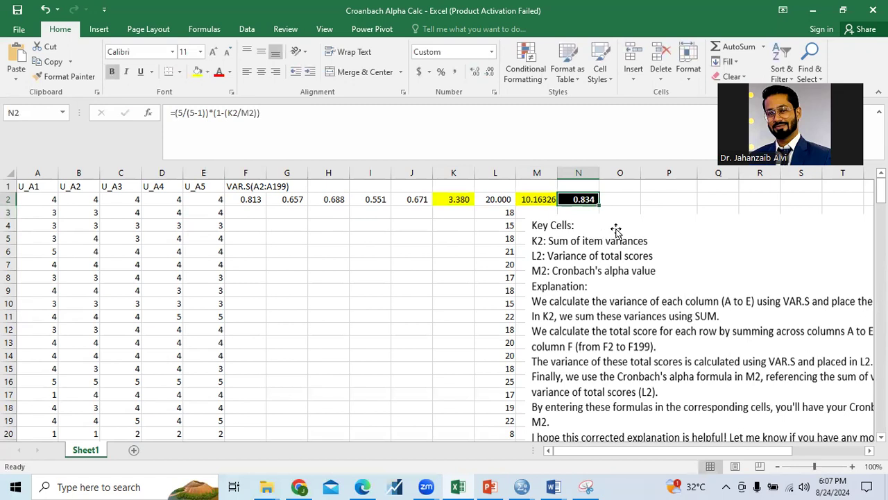
Switch to the SPSS data set and run a Reliability Analysis with the Alpha model on items U_A1 to U_A5.
{"action": "left_click", "coordinate": [524, 486]}
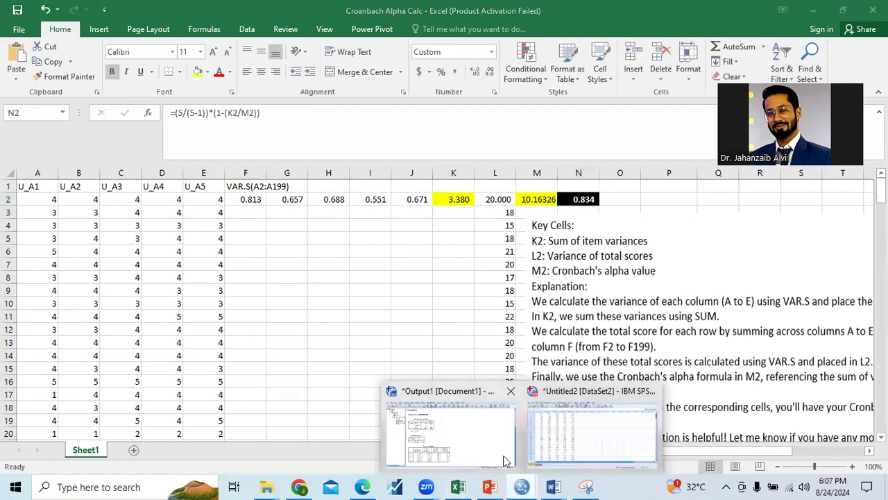
{"action": "left_click", "coordinate": [590, 434]}
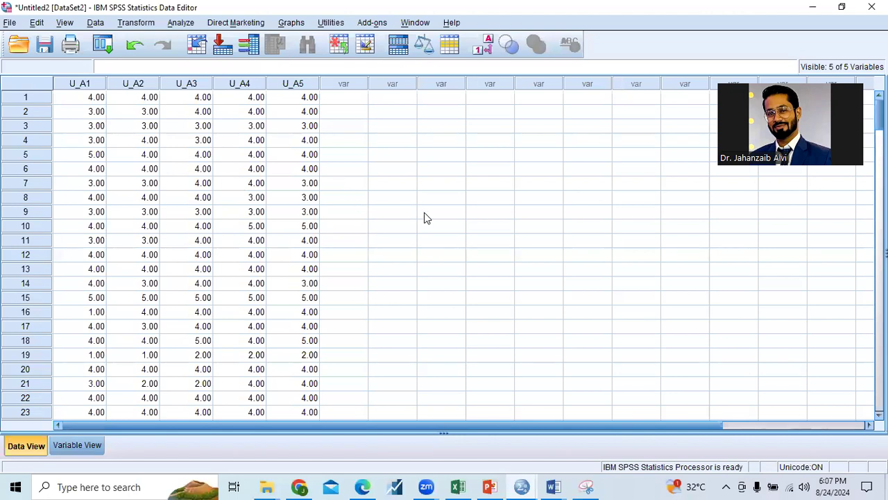
{"action": "left_click", "coordinate": [181, 22]}
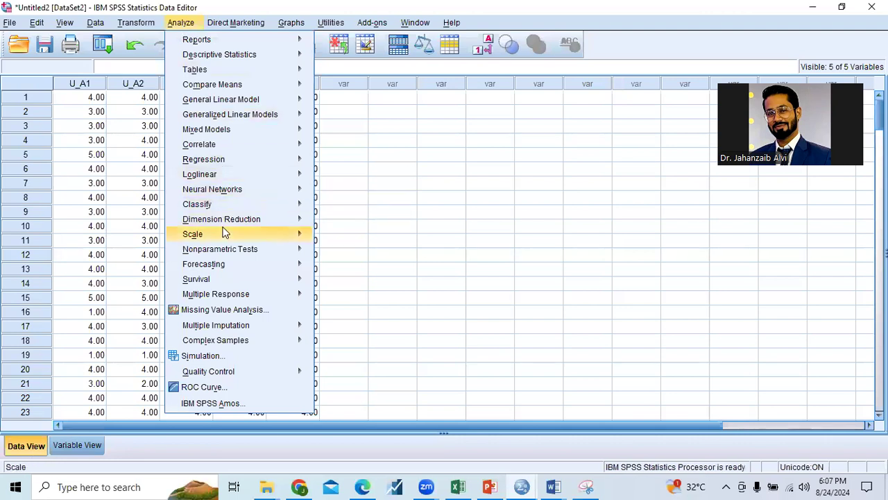
{"action": "mouse_move", "coordinate": [270, 234]}
{"action": "left_click", "coordinate": [380, 238]}
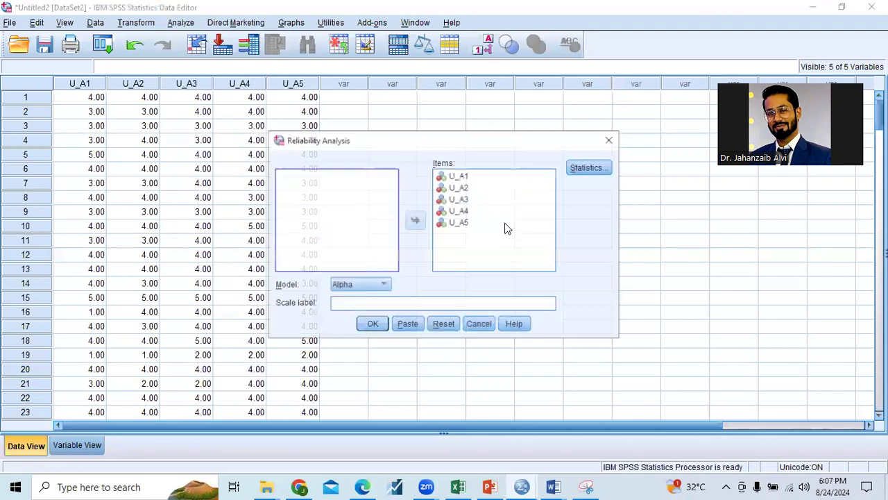
{"action": "left_click", "coordinate": [373, 323]}
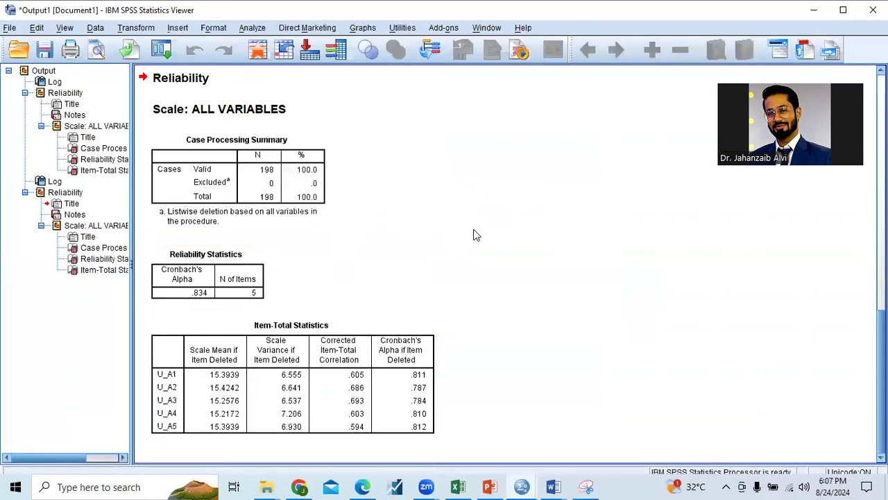